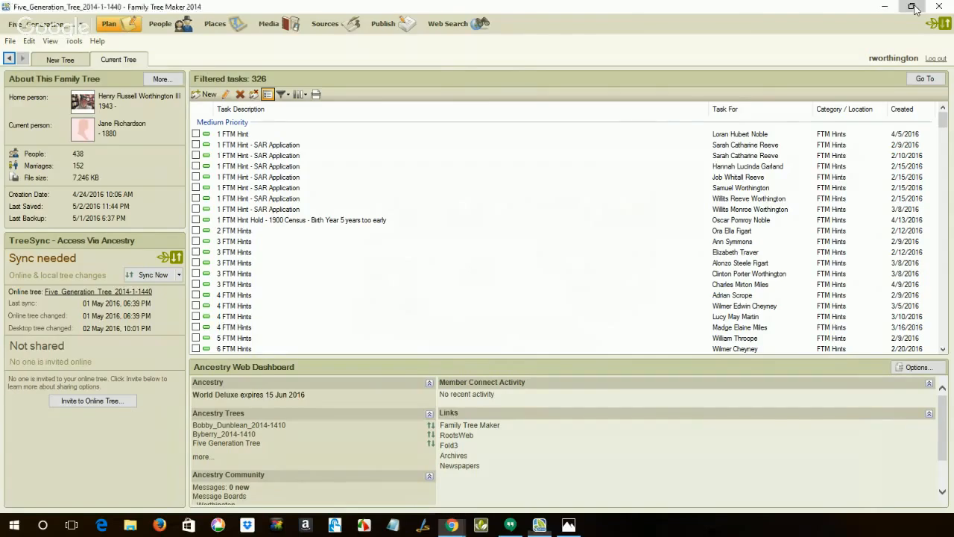
# - Restore the Family Tree Maker window to its smaller size beside the Ancestry hints page and open the People workspace
pyautogui.click(913, 7)
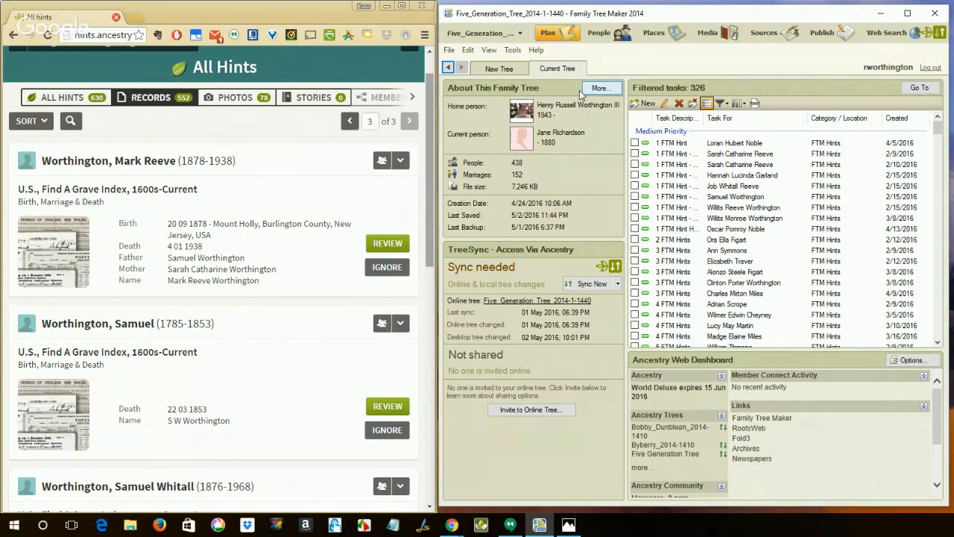
pyautogui.click(598, 35)
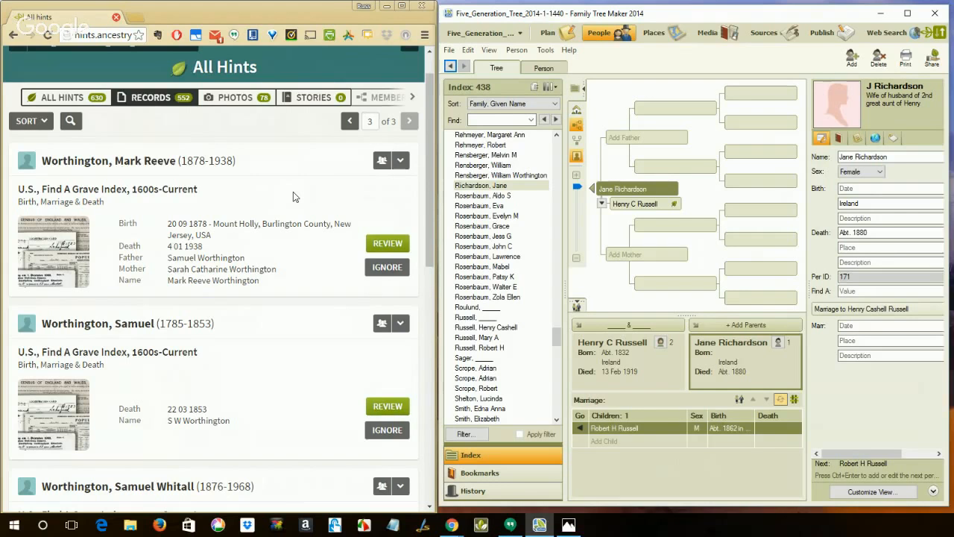
# - Check the people in the page 3 record hints and open the individual filter for the people index
pyautogui.scroll(-4, 293, 196)
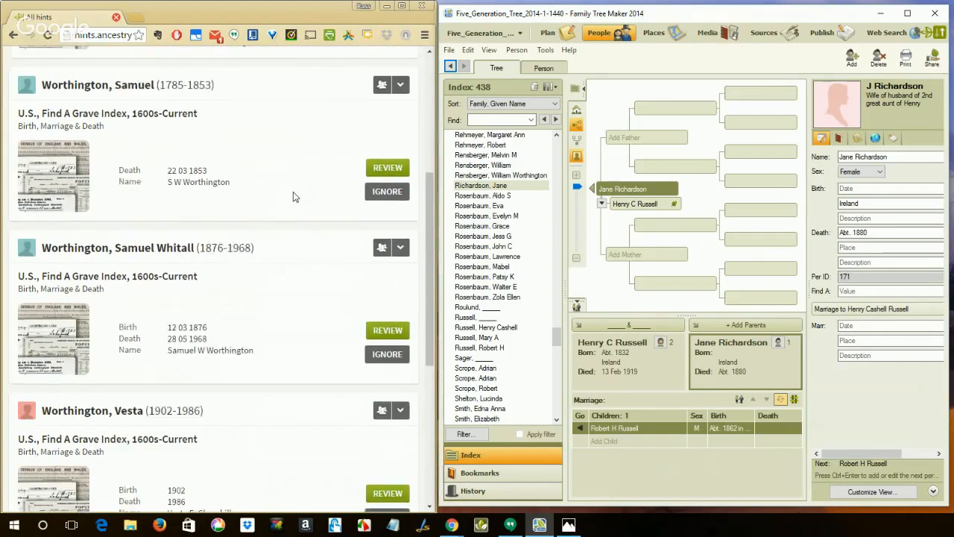
pyautogui.scroll(-3, 293, 197)
pyautogui.scroll(3, 293, 197)
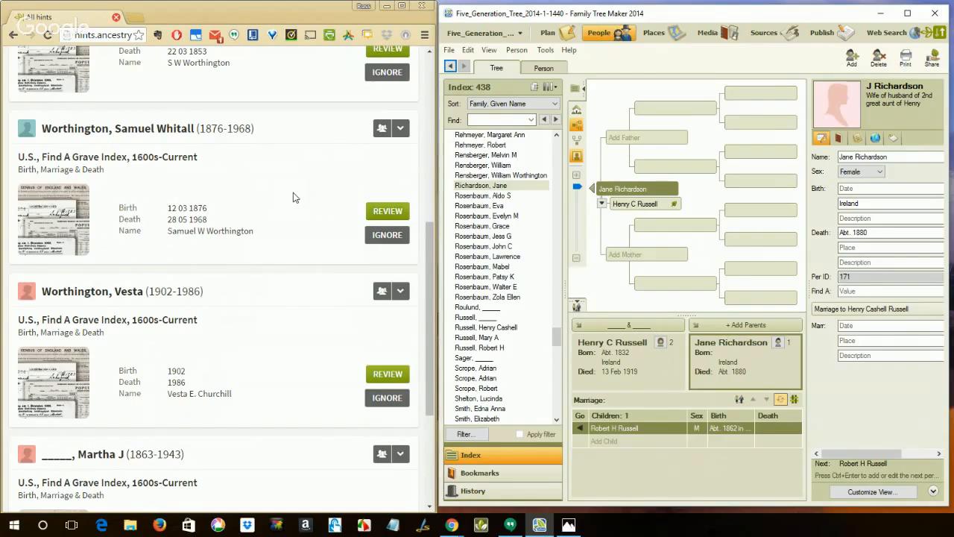
pyautogui.click(463, 437)
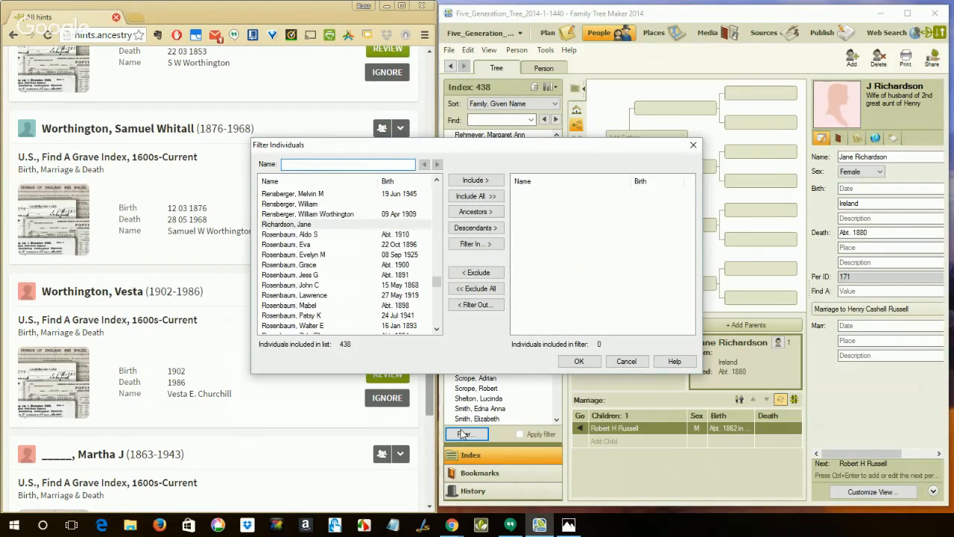
pyautogui.moveTo(460, 150); pyautogui.dragTo(468, 150)
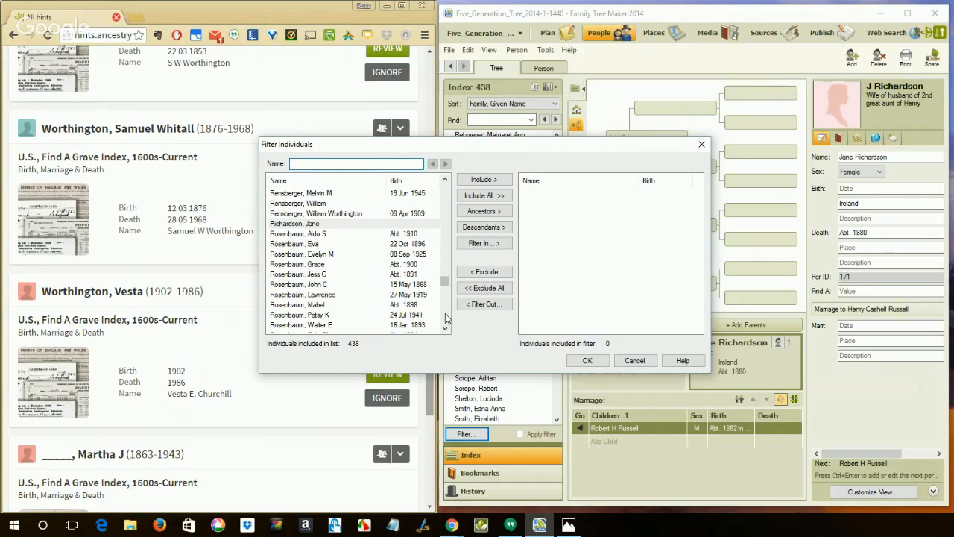
# - Include the people from the fourth and third record hints on page 3 in the individual filter
pyautogui.scroll(-20, 446, 319)
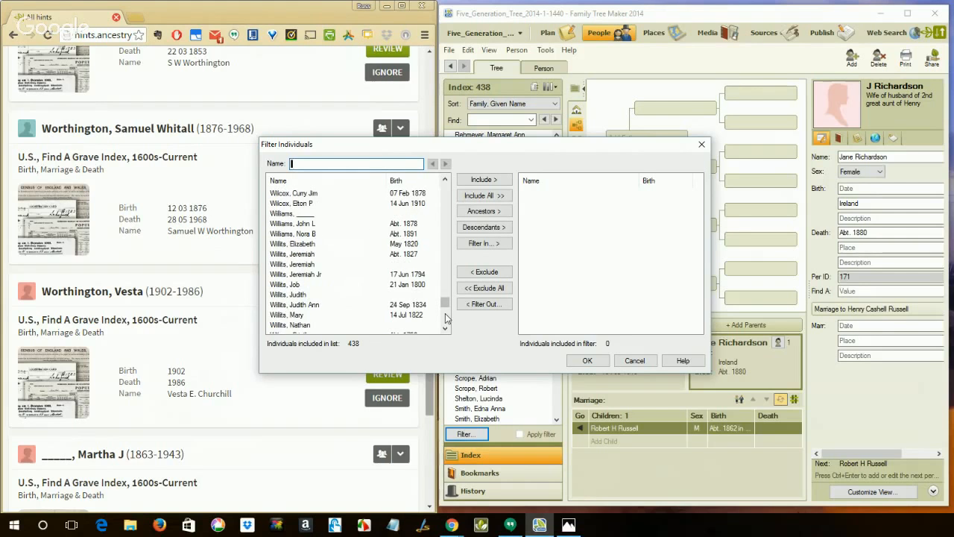
pyautogui.scroll(-5, 446, 318)
pyautogui.scroll(-8, 448, 321)
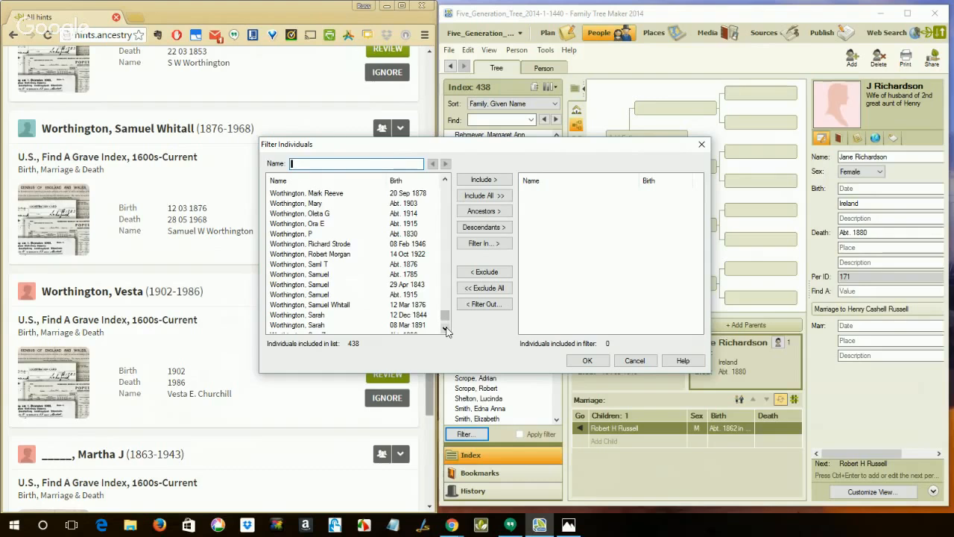
pyautogui.scroll(-7, 446, 329)
pyautogui.click(445, 329)
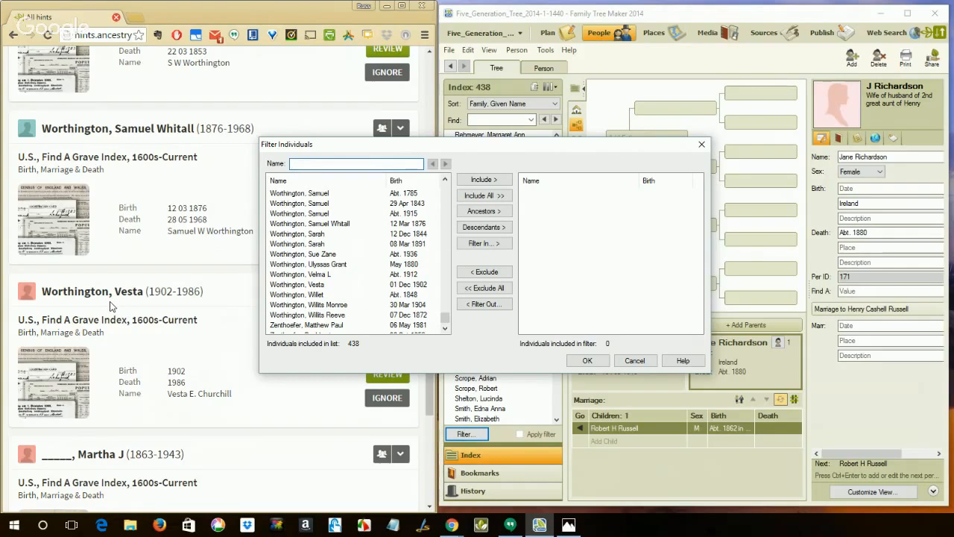
pyautogui.click(321, 288)
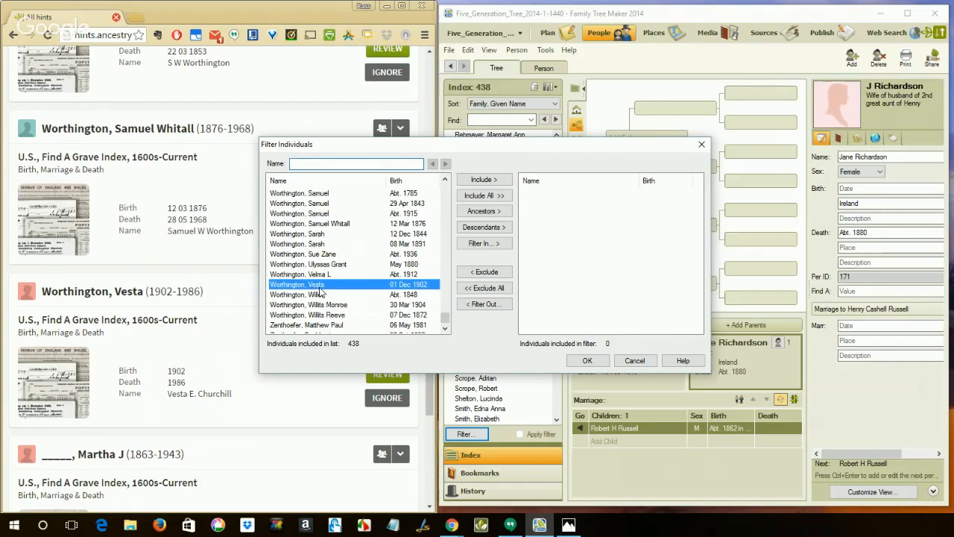
pyautogui.click(483, 182)
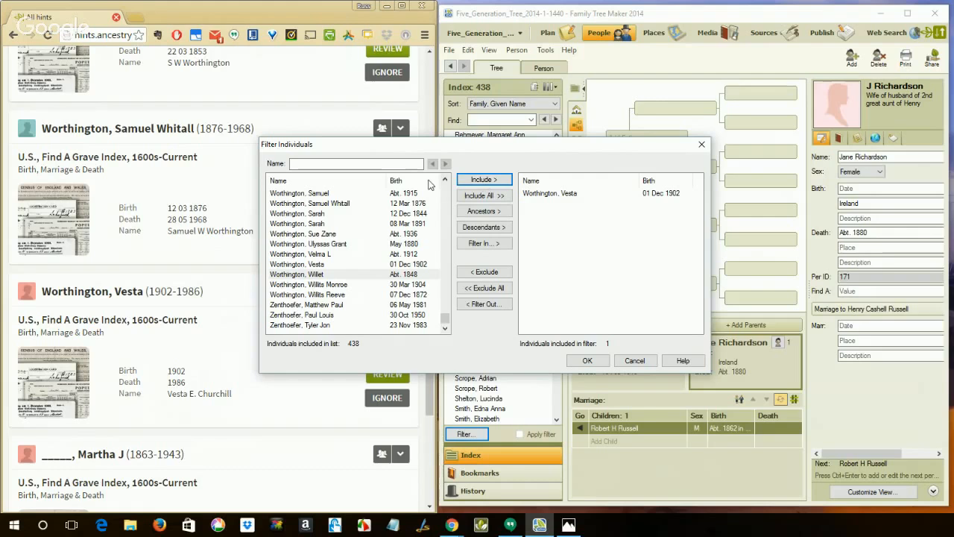
pyautogui.click(348, 205)
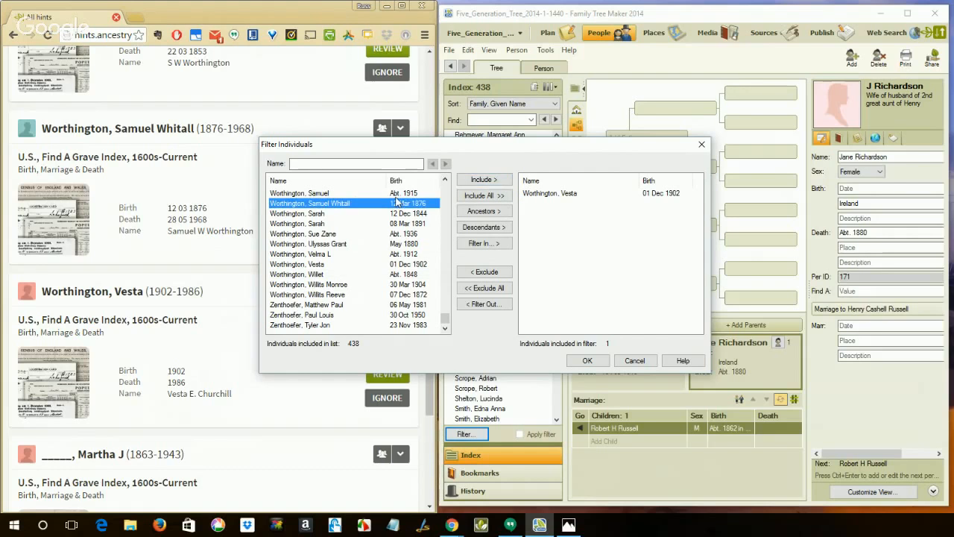
pyautogui.click(484, 179)
# - Include the person from the second record hint in the filter, matching the birth year among the same-named entries
pyautogui.scroll(2, 232, 200)
pyautogui.scroll(1, 232, 200)
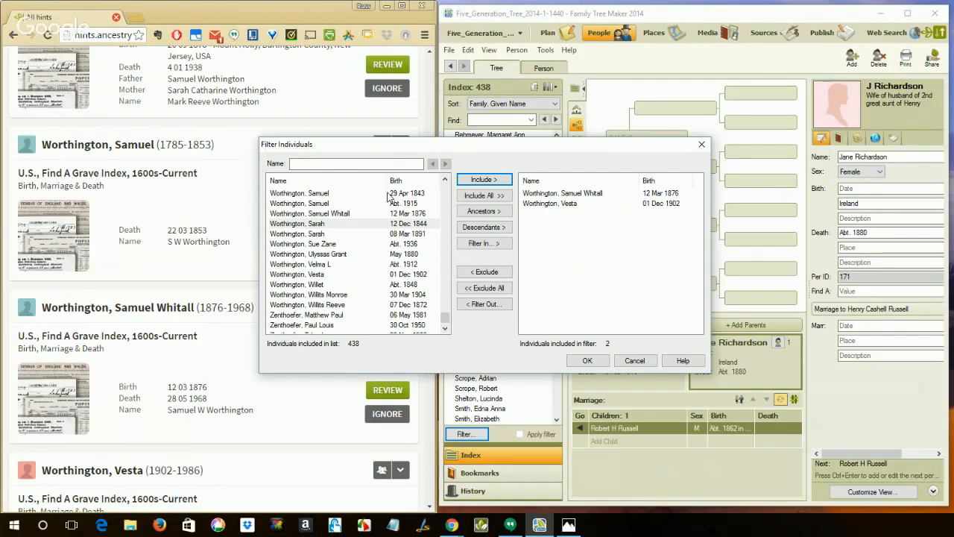
pyautogui.click(445, 179)
pyautogui.click(445, 180)
pyautogui.click(445, 180)
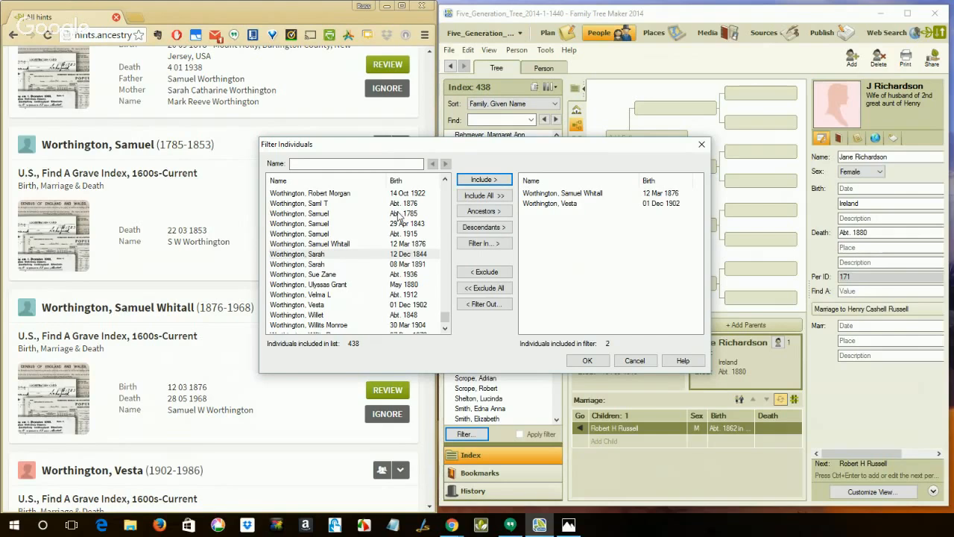
pyautogui.click(399, 214)
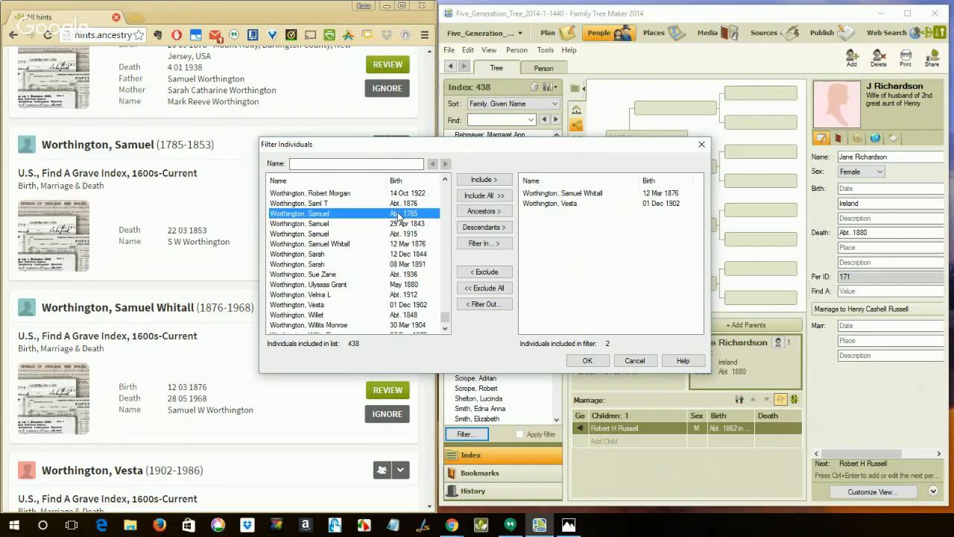
pyautogui.click(484, 184)
# - Include the person from the first record hint on page 3 in the individual filter
pyautogui.scroll(1, 206, 244)
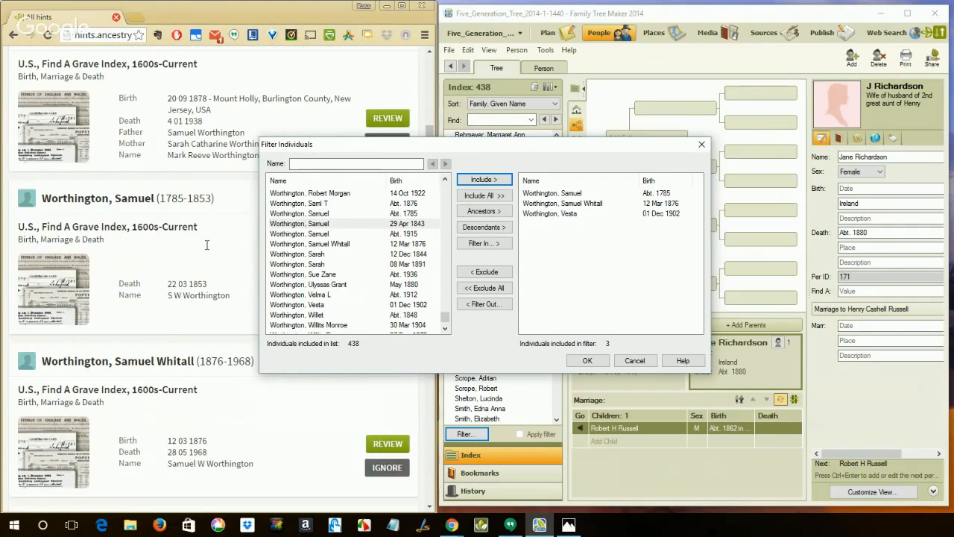
pyautogui.scroll(1, 206, 245)
pyautogui.scroll(1, 304, 246)
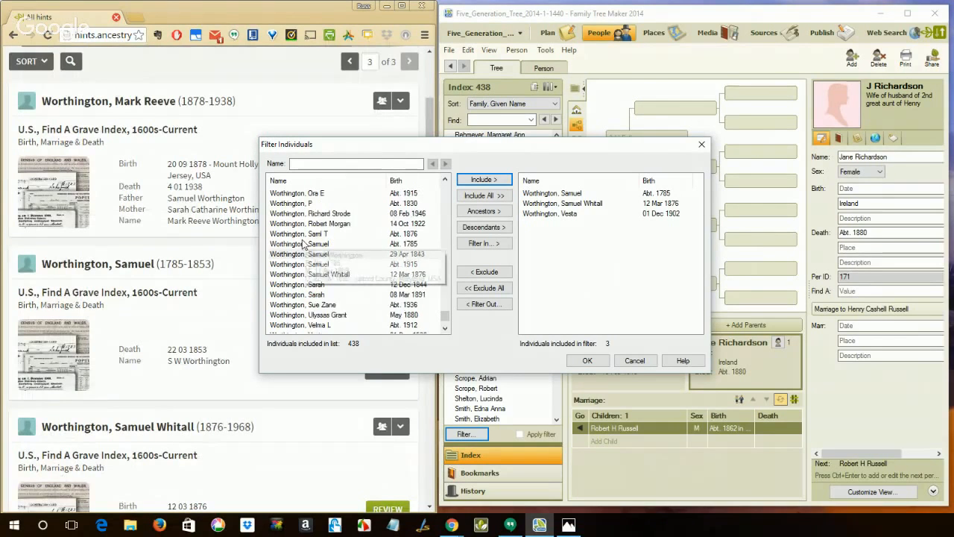
pyautogui.scroll(1, 303, 244)
pyautogui.click(306, 193)
pyautogui.click(483, 181)
# - Check the included individuals against the hints page and apply the filter to the people index
pyautogui.scroll(2, 201, 306)
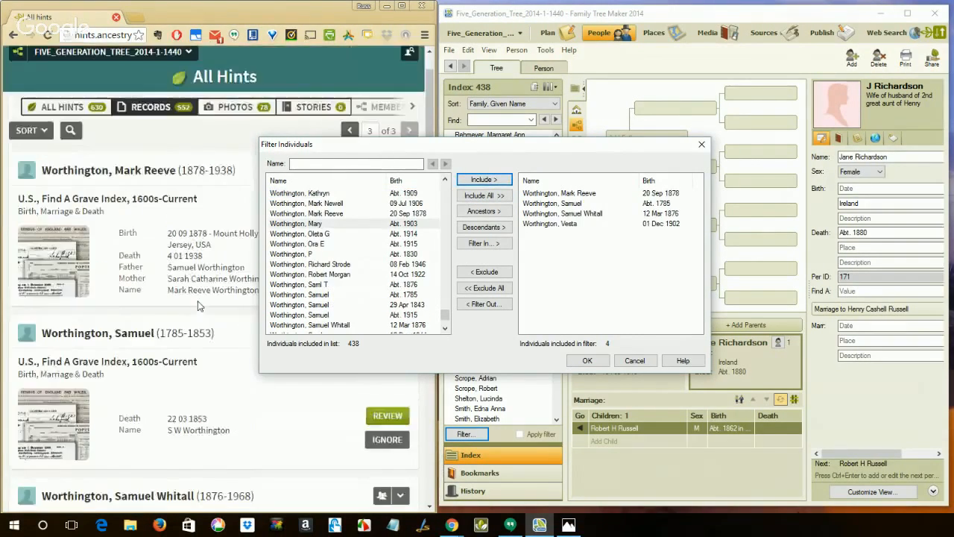
pyautogui.moveTo(311, 297)
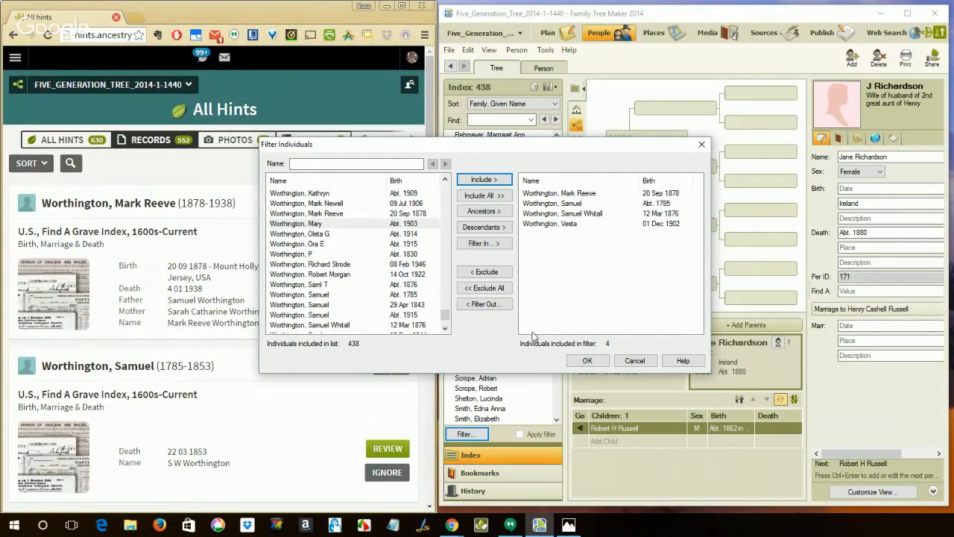
pyautogui.click(588, 361)
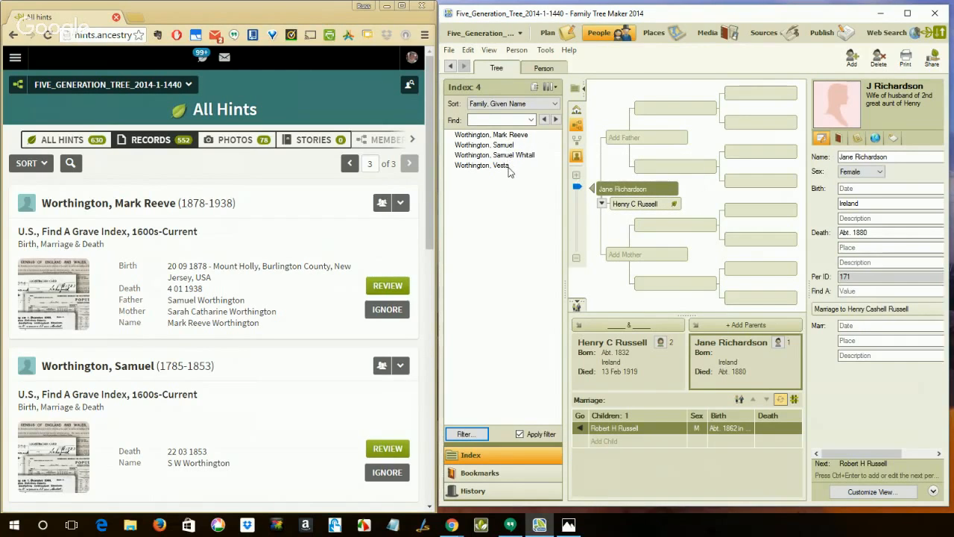
# - Select the first person in the filtered index and open that person's Ancestry hints in Web Search
pyautogui.moveTo(510, 171)
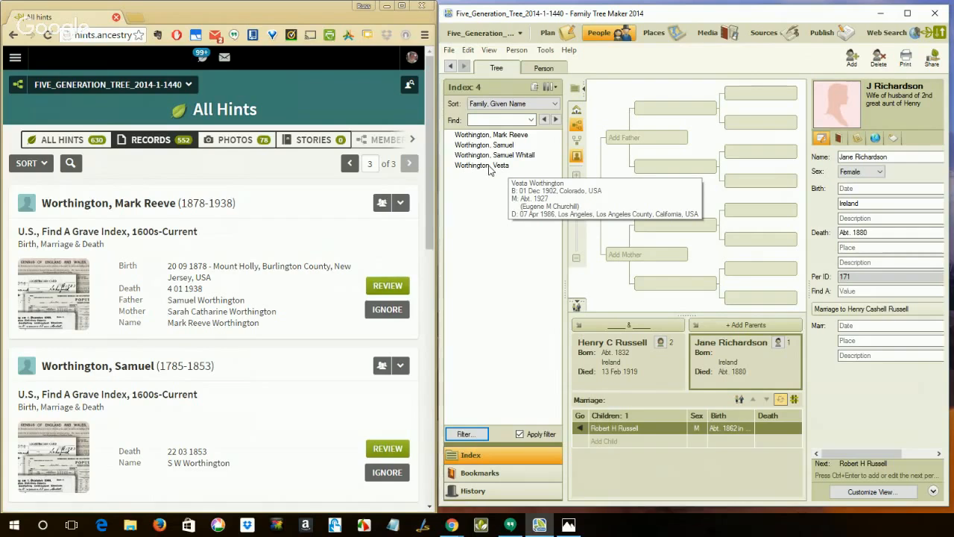
pyautogui.click(493, 139)
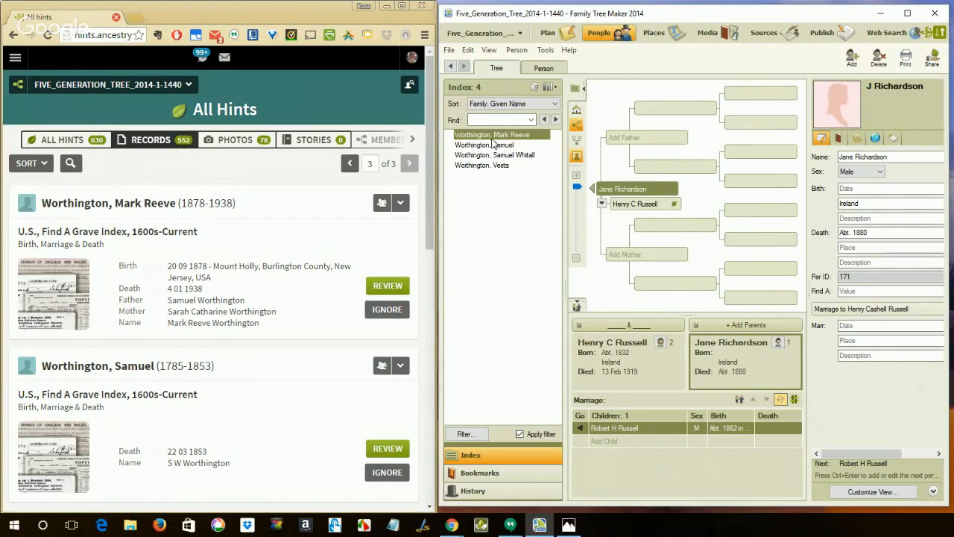
pyautogui.moveTo(674, 192)
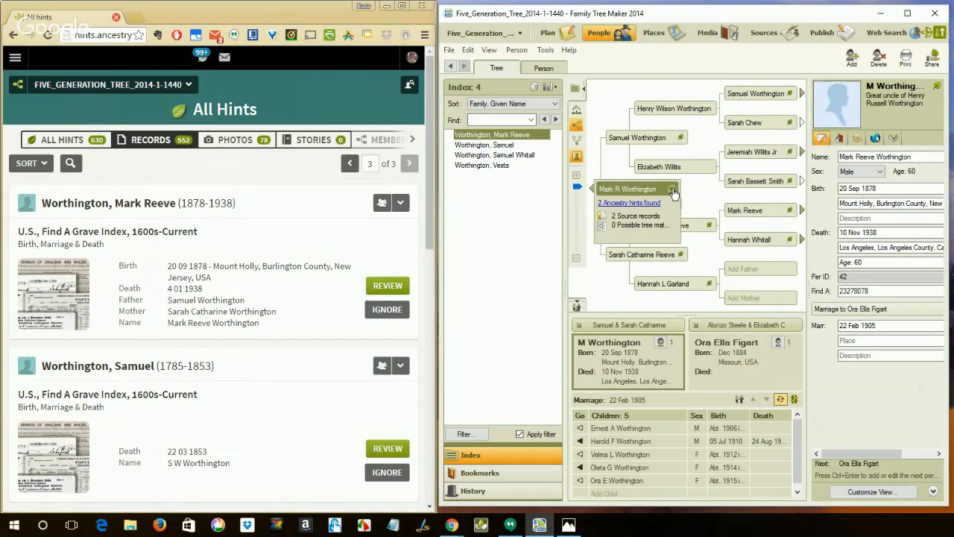
pyautogui.click(673, 192)
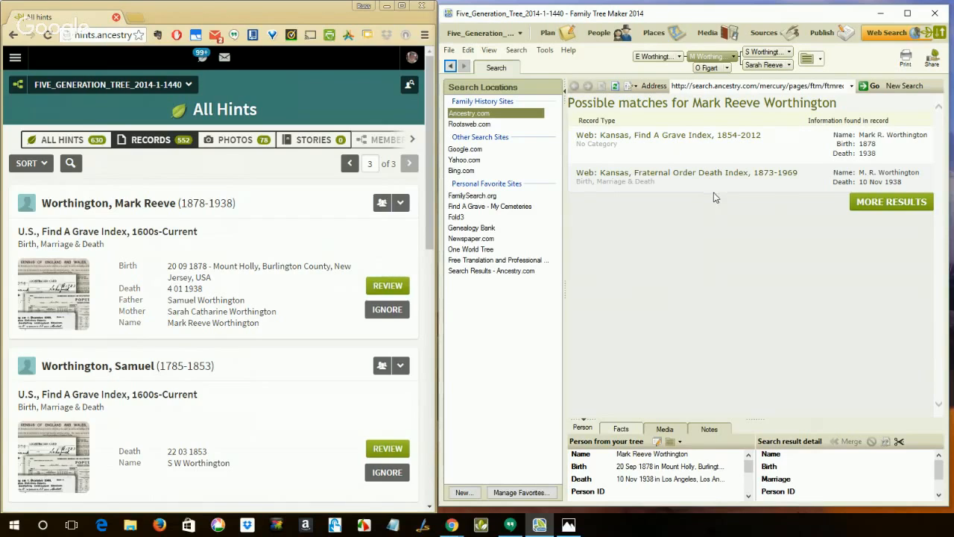
# - Return to the People workspace and review the first record hints on the Ancestry page beside the filtered index
pyautogui.click(598, 34)
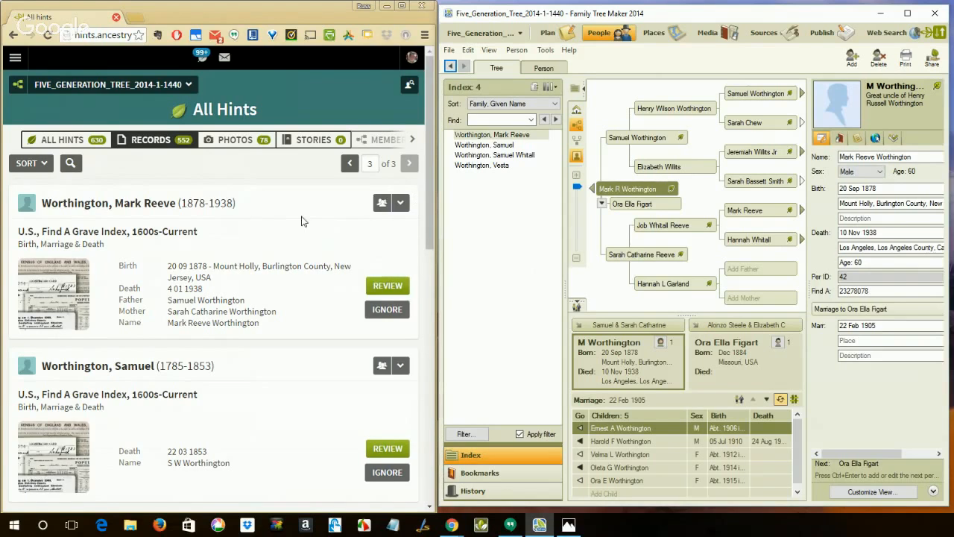
pyautogui.scroll(-2, 295, 218)
pyautogui.scroll(1, 294, 219)
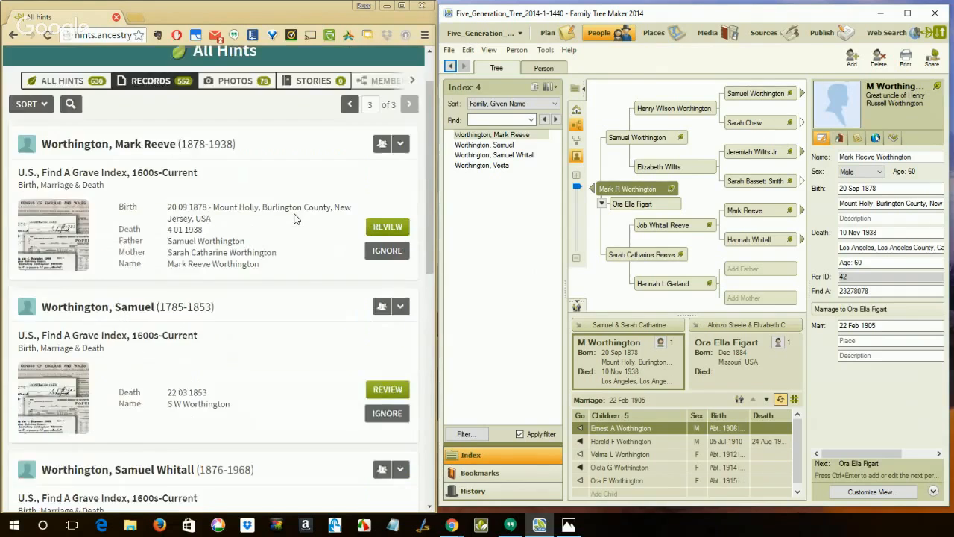
pyautogui.scroll(1, 294, 219)
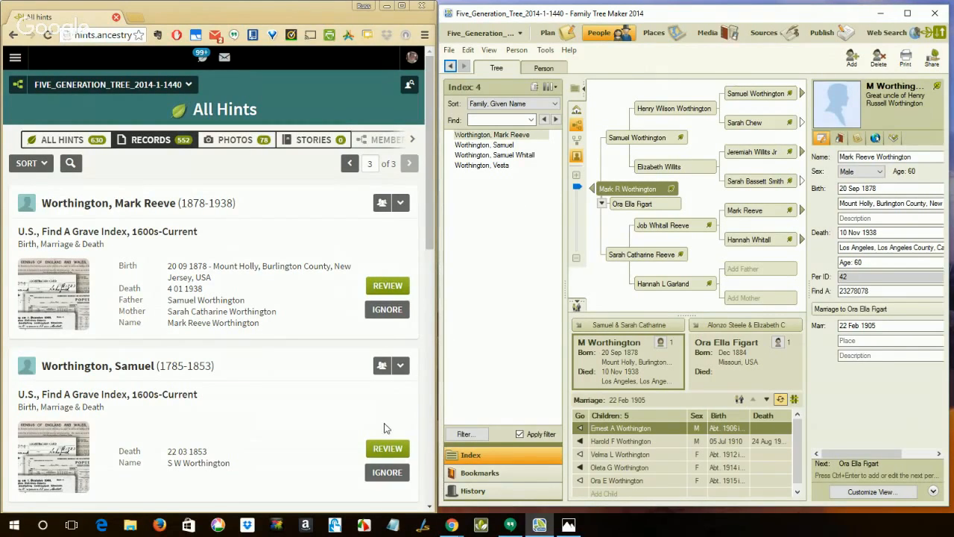
# - Switch to the Photos app to show the Filter Hints title image
pyautogui.click(568, 525)
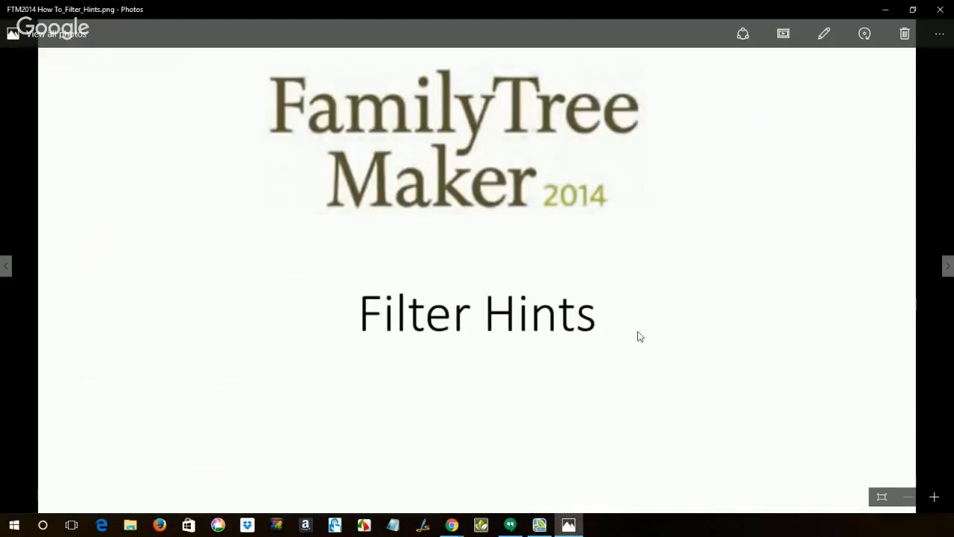